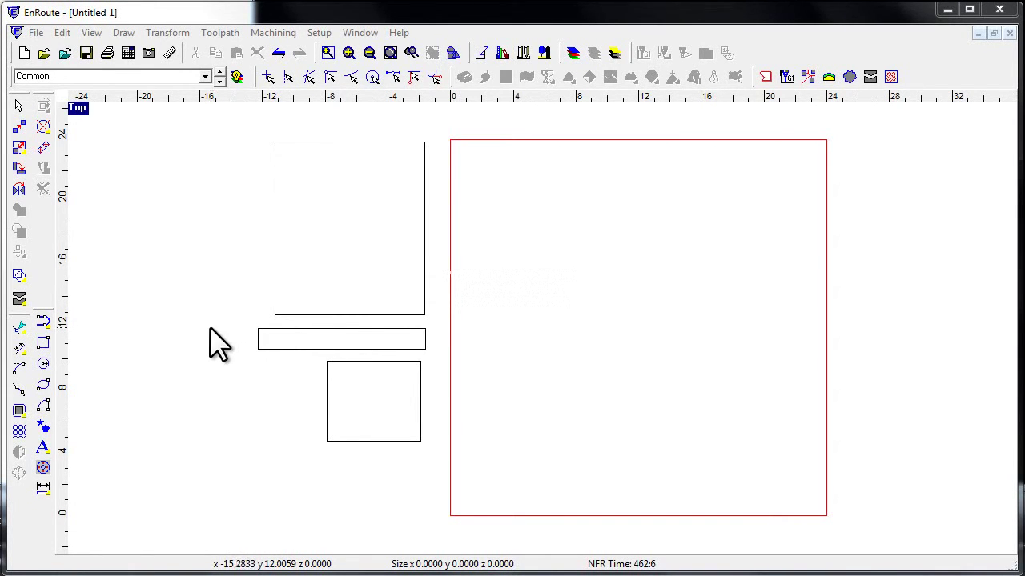
# - Window-select all three rectangles sitting left of the empty red material sheet
pyautogui.click(374, 329)
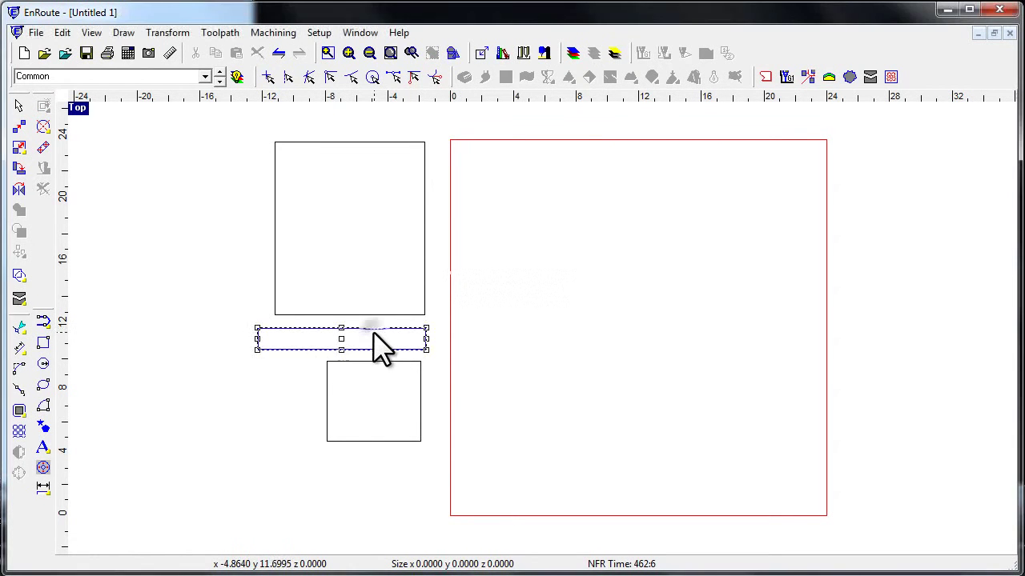
pyautogui.click(294, 378)
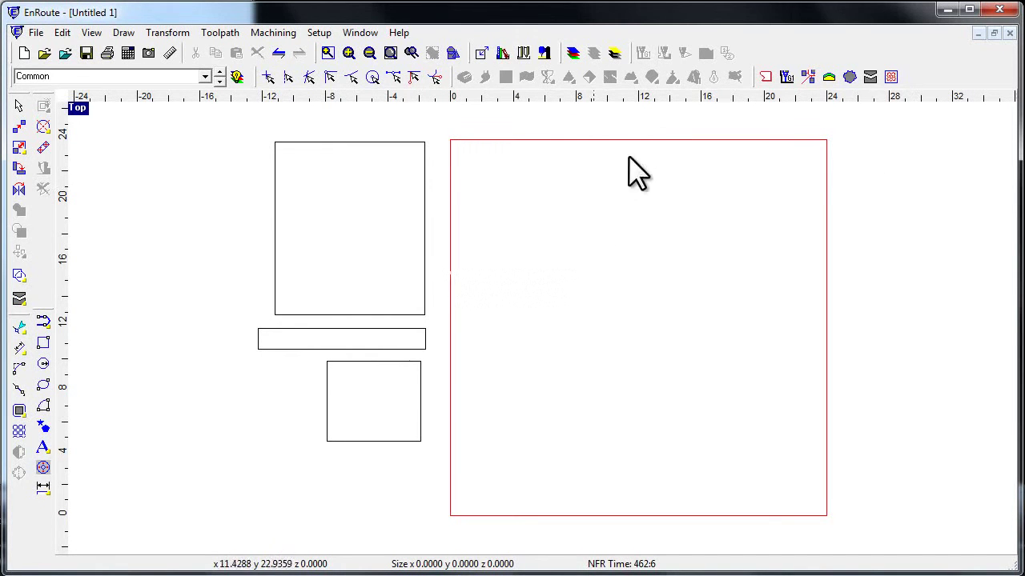
pyautogui.moveTo(234, 120); pyautogui.dragTo(437, 463)
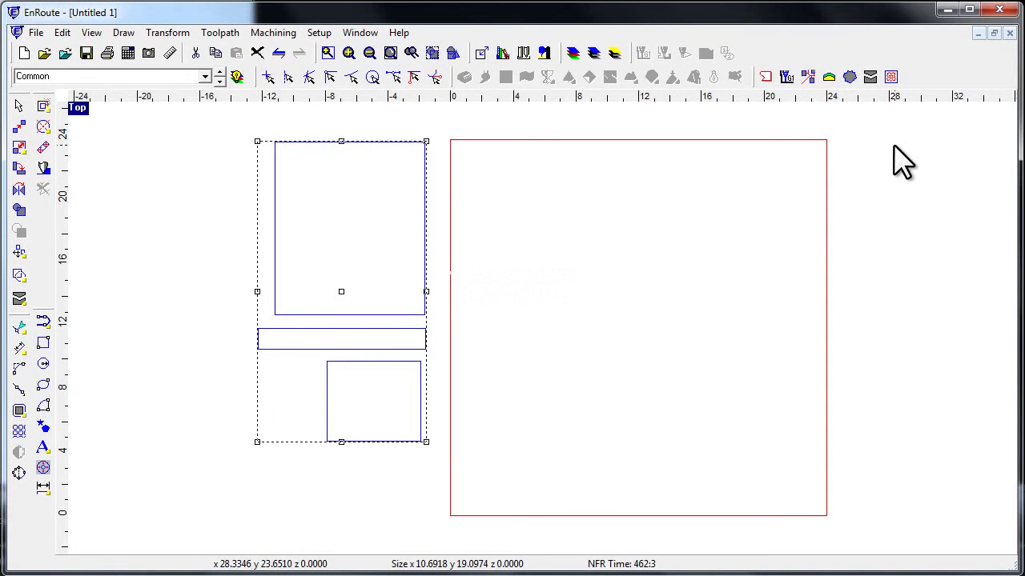
# - Open the Nest panel with gap 0.0500, margin 0.0000, Allow Rotate and Create common line on
pyautogui.click(870, 77)
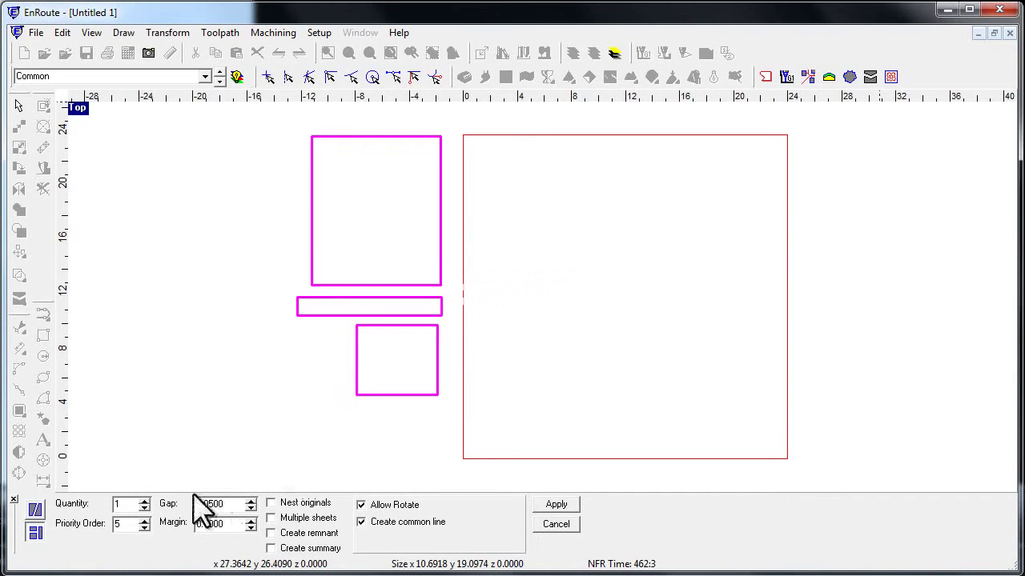
# - Give the small rectangle quantity 4 and nesting priority 1
pyautogui.click(376, 394)
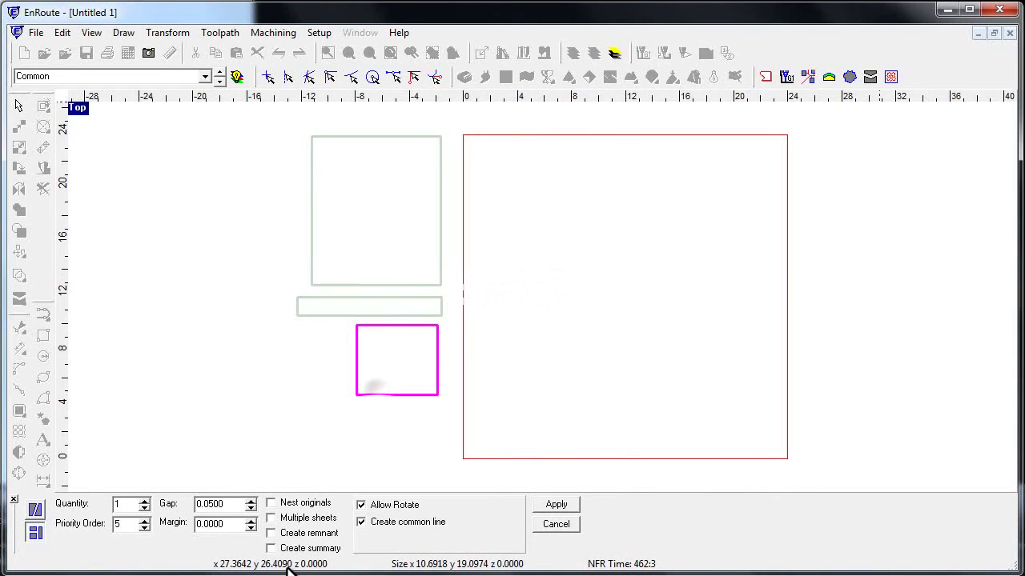
pyautogui.click(144, 500)
pyautogui.click(144, 501)
pyautogui.click(144, 500)
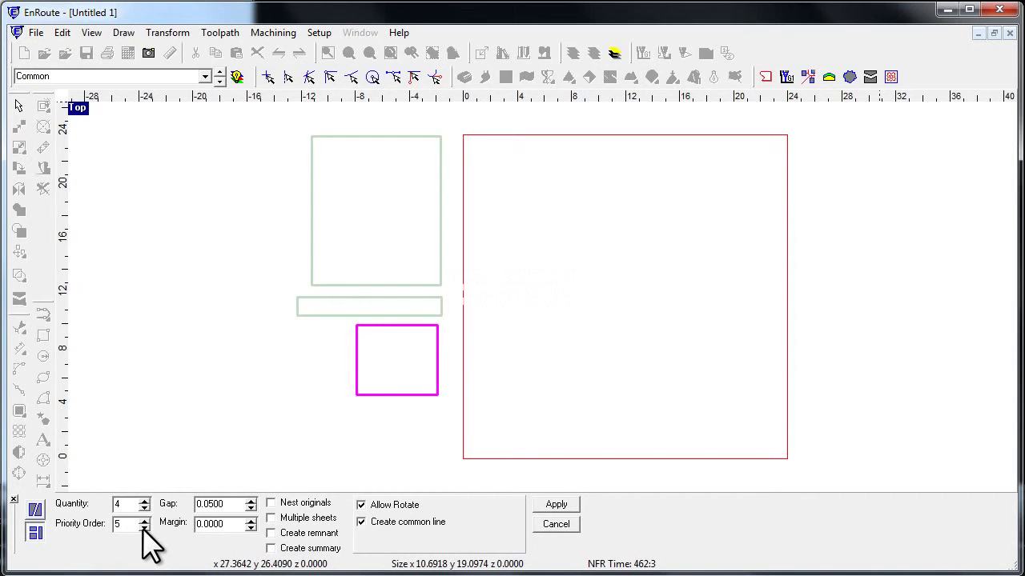
pyautogui.click(144, 529)
pyautogui.click(144, 529)
pyautogui.click(144, 530)
pyautogui.click(144, 529)
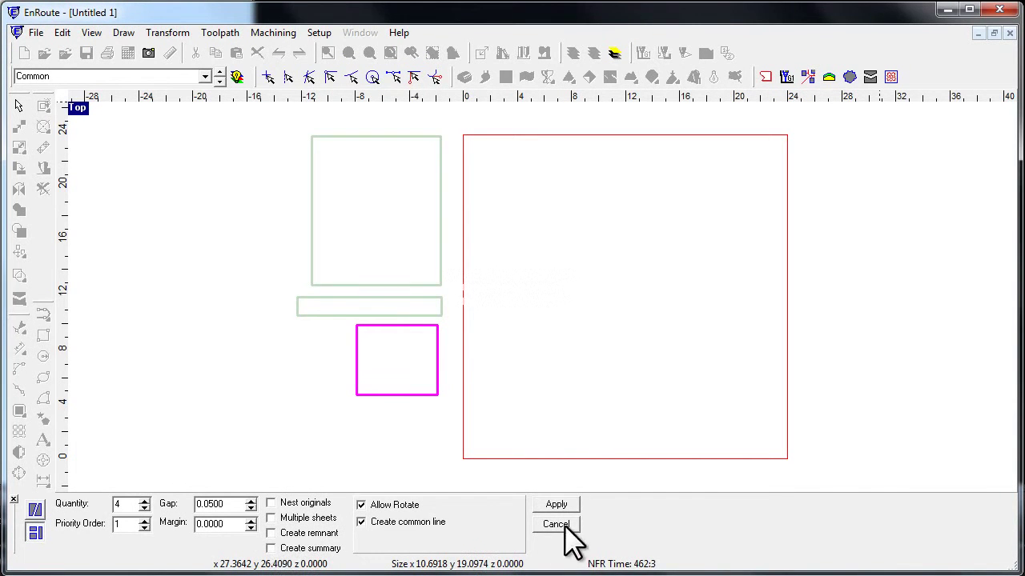
# - Set the thin bar to quantity 8 with priority 5, leaving the large rectangle at 1
pyautogui.click(338, 314)
pyautogui.click(144, 527)
pyautogui.doubleClick(144, 500)
pyautogui.click(144, 499)
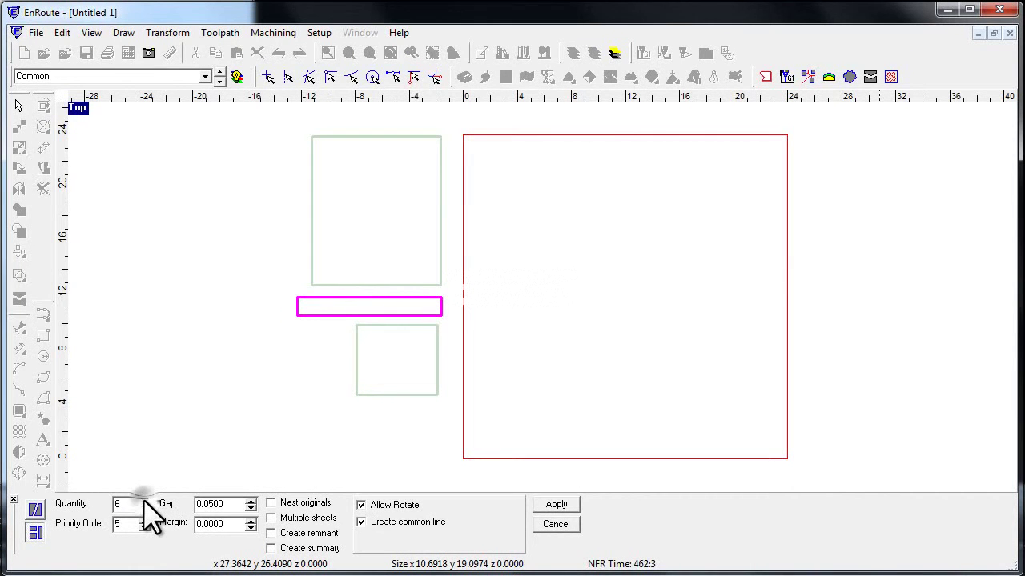
pyautogui.click(145, 500)
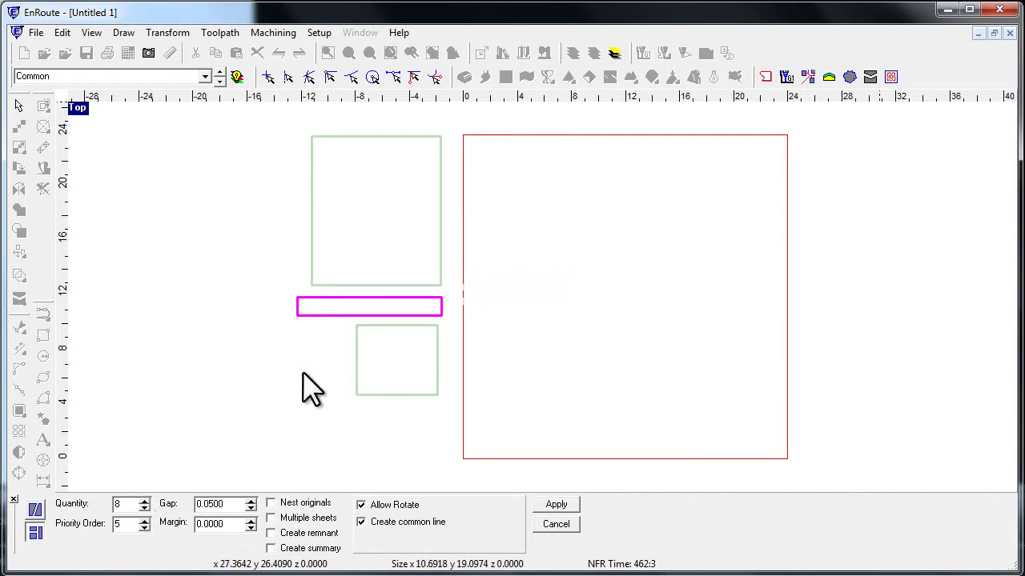
pyautogui.click(344, 285)
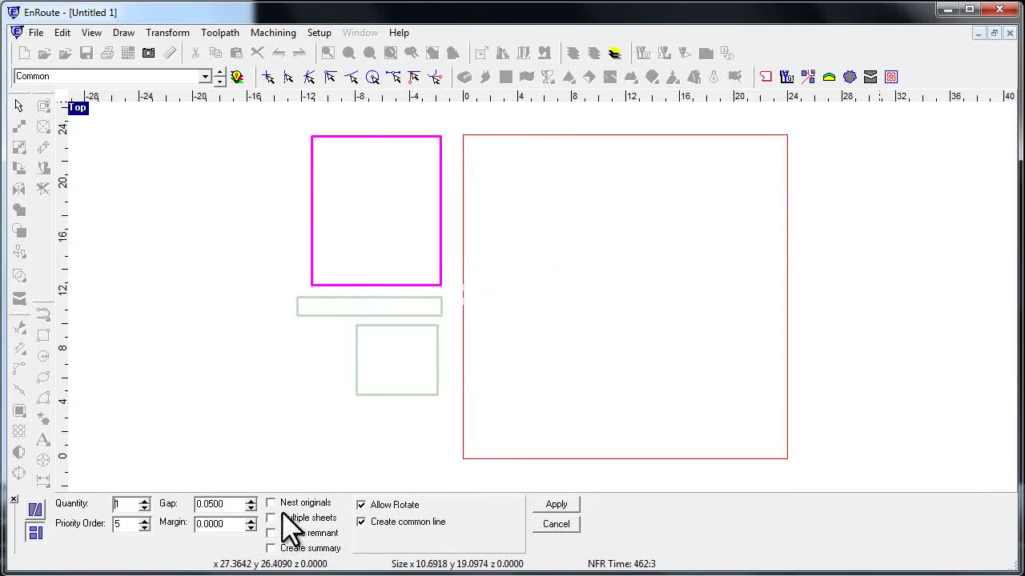
# - Apply the nest and zoom in to inspect the shared common-line edges of the 16.1569 × 23.1406 group
pyautogui.click(569, 505)
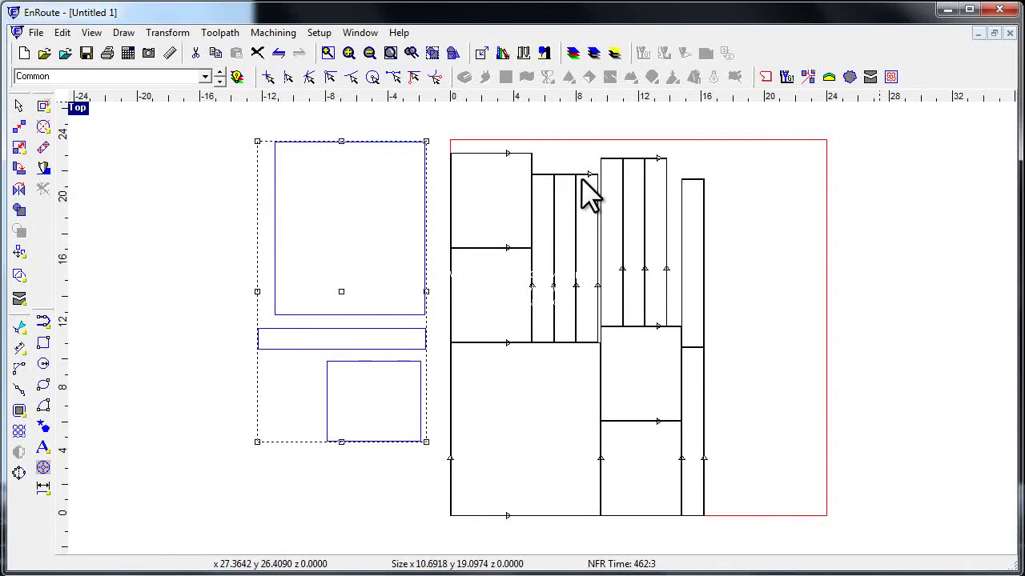
pyautogui.scroll(5, 589, 192)
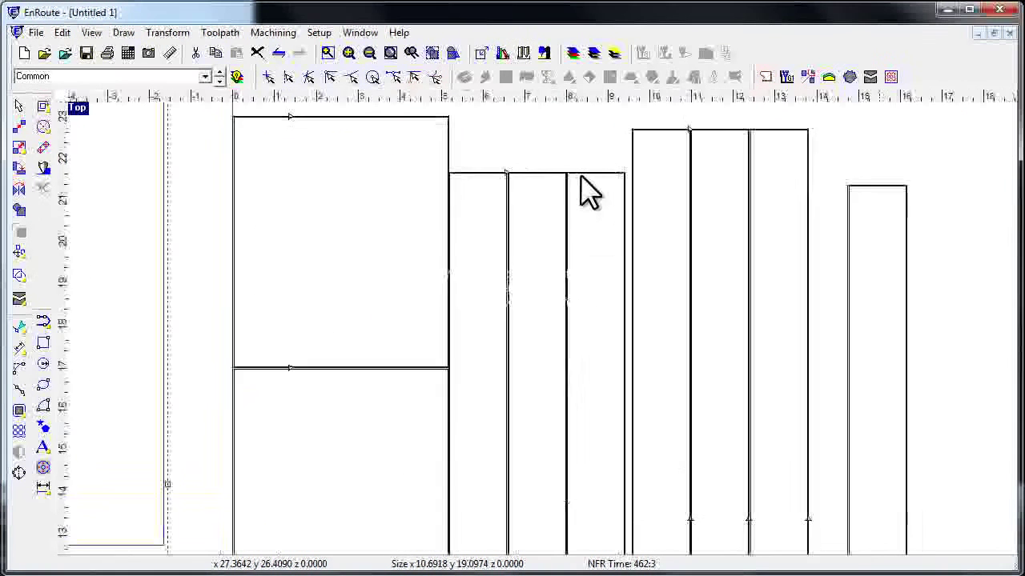
pyautogui.scroll(4, 584, 189)
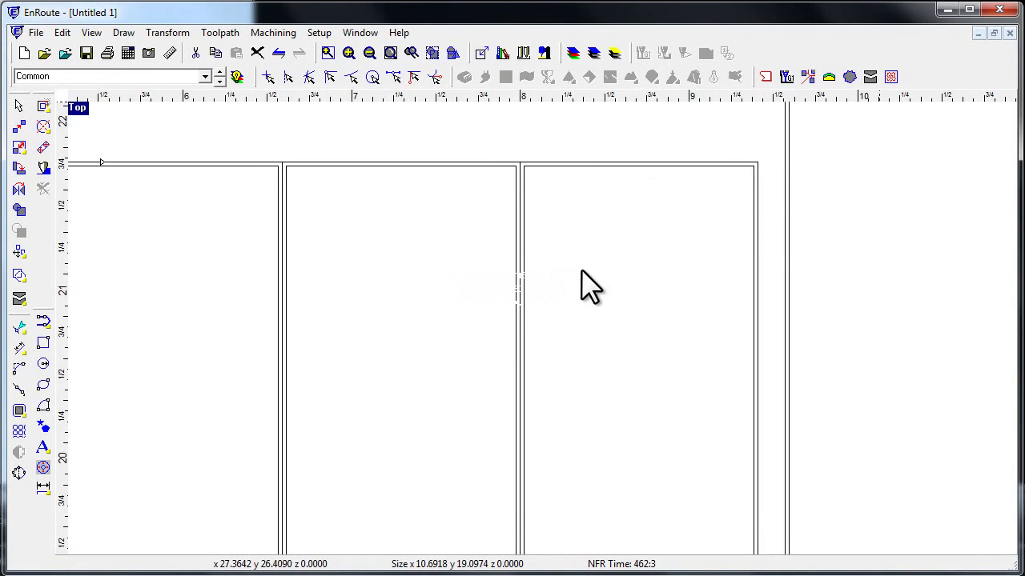
pyautogui.click(562, 166)
pyautogui.scroll(-2, 582, 302)
pyautogui.scroll(-4, 582, 289)
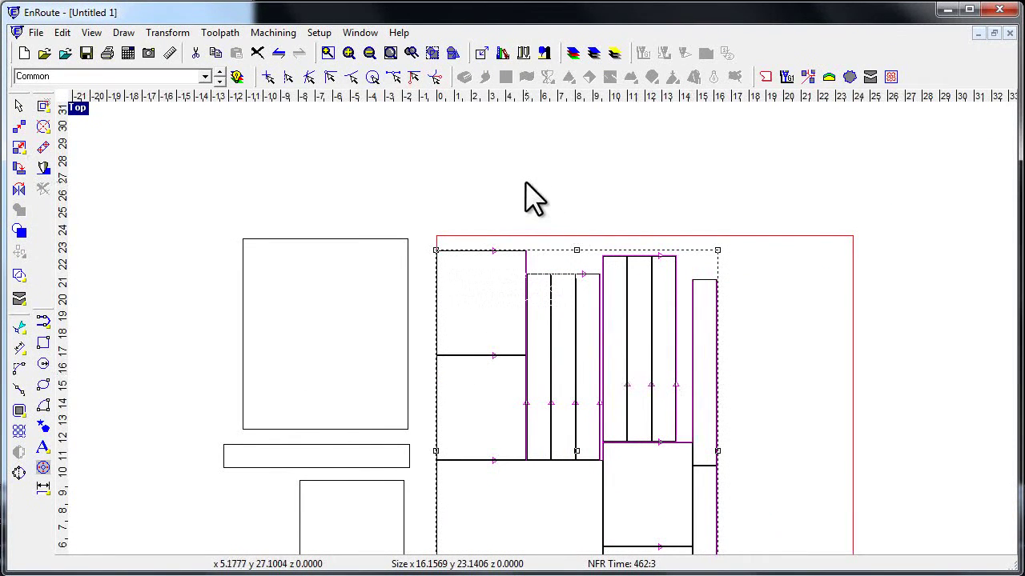
pyautogui.scroll(-1, 526, 195)
pyautogui.scroll(1, 486, 403)
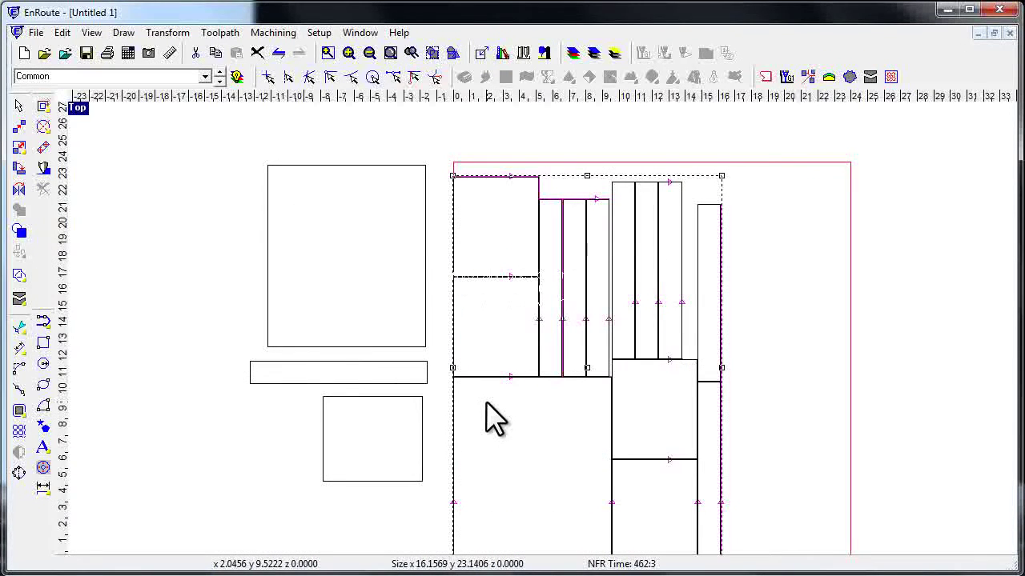
# - Open Engrave and scroll the tool list to the Kerf 0.0500 end mill at 0.0010 depth
pyautogui.click(43, 168)
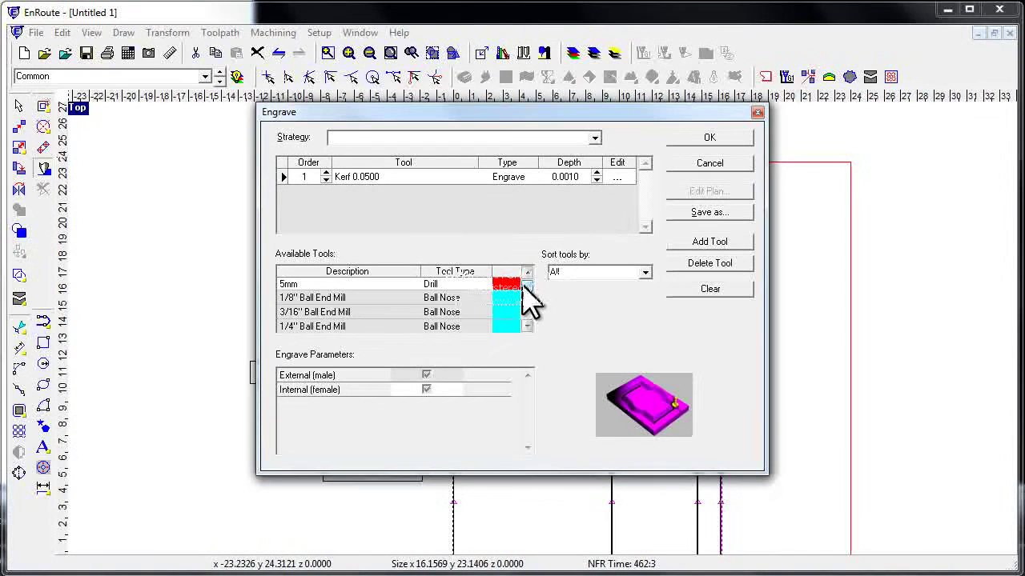
pyautogui.scroll(-3, 526, 321)
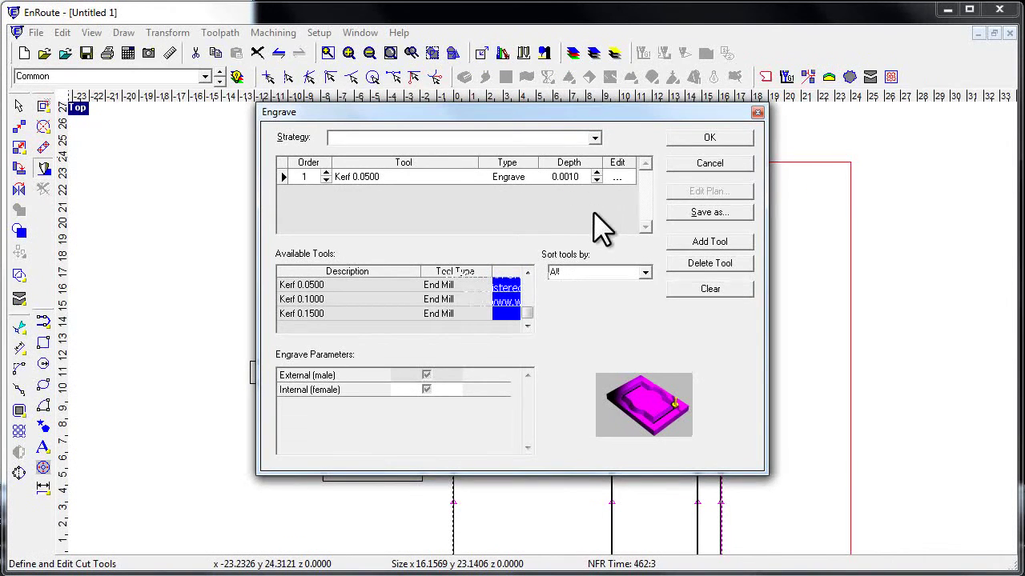
# - Create the Kerf 0.0500 engrave toolpath and play its perspective cutting simulation
pyautogui.click(712, 138)
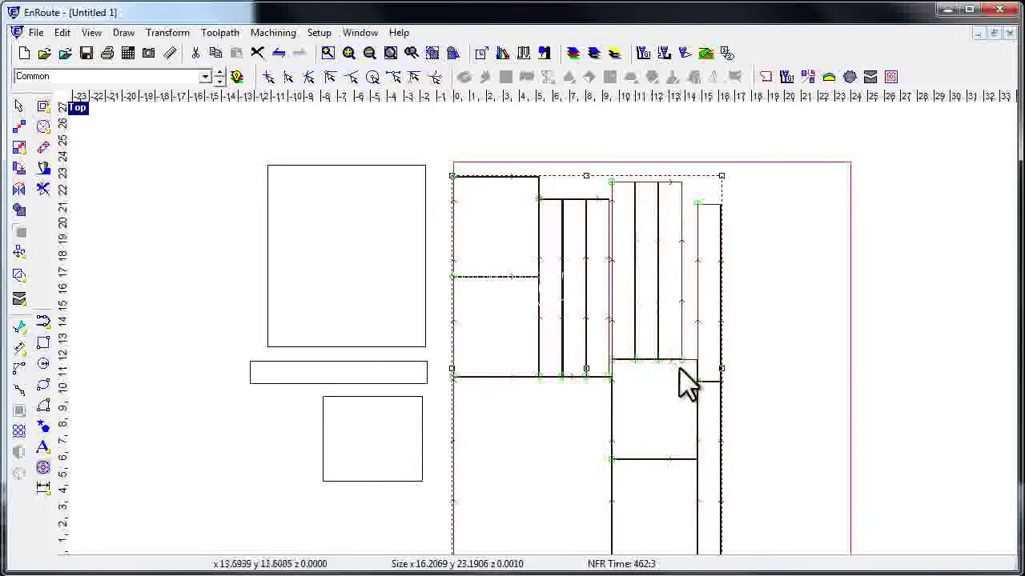
pyautogui.click(681, 49)
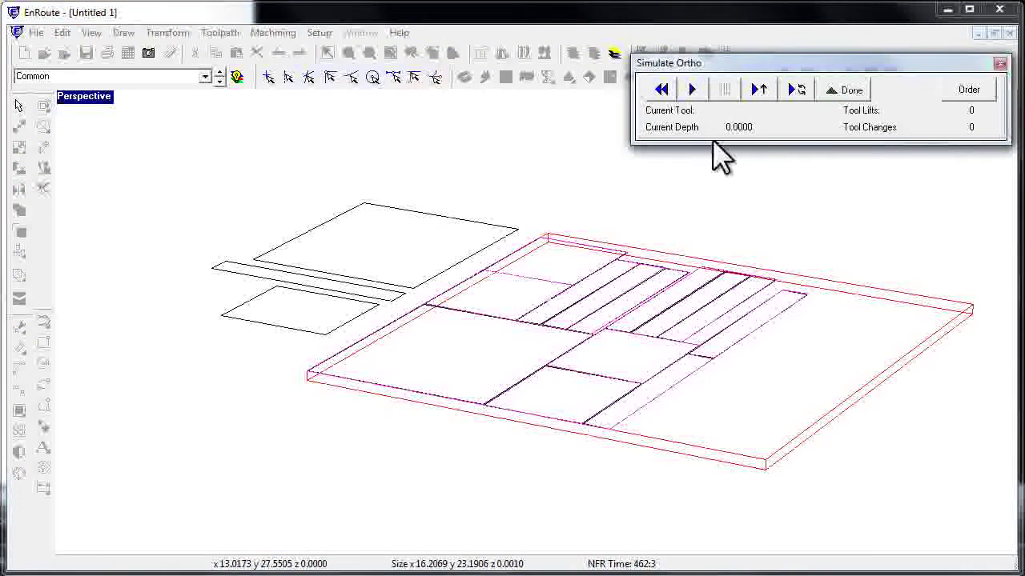
pyautogui.click(691, 88)
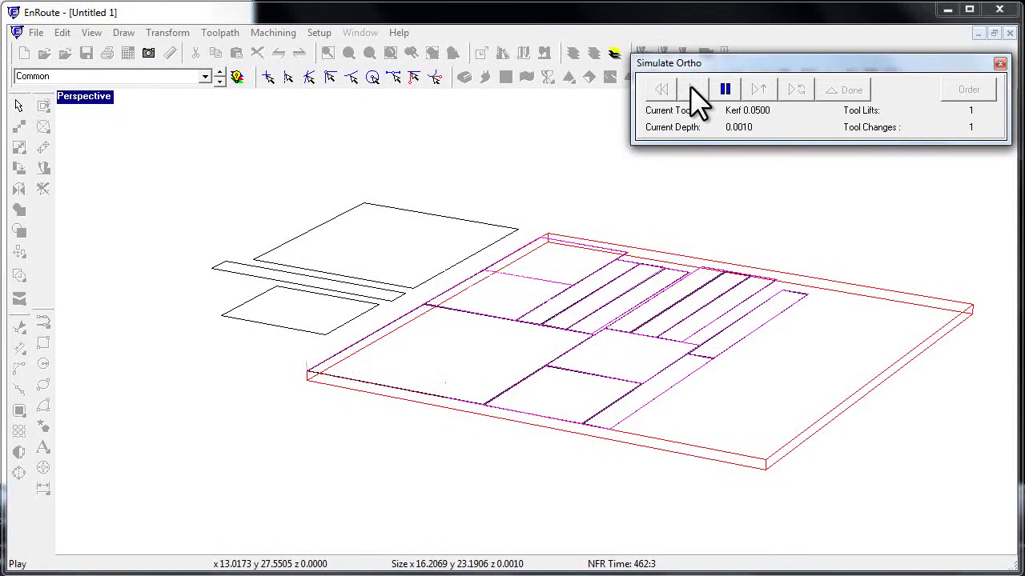